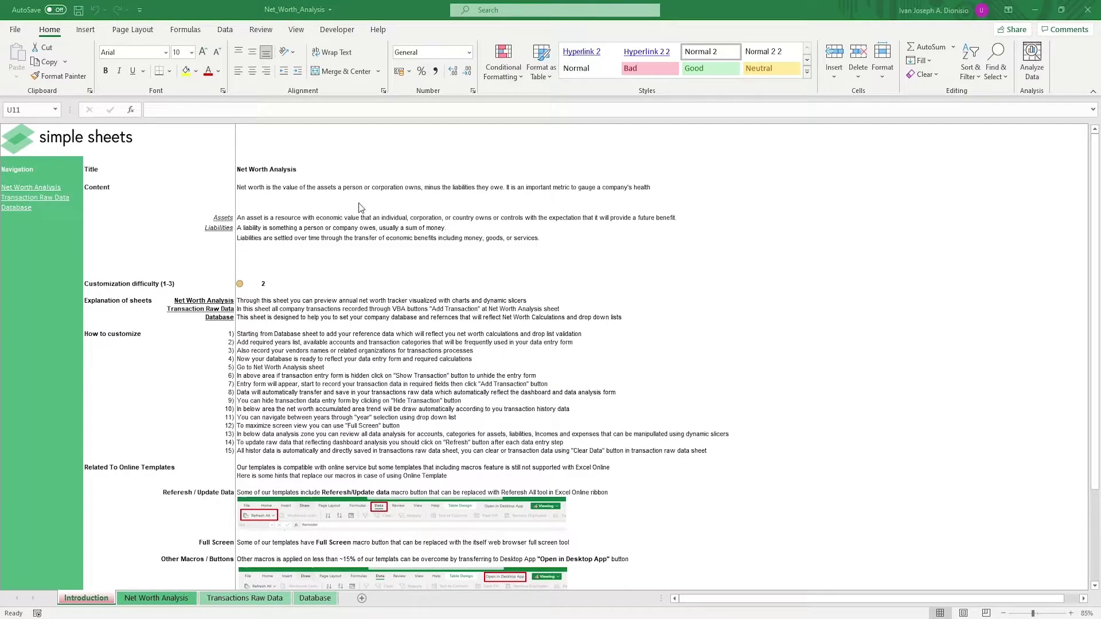
Highlight the net worth definition, customization difficulty rating and the three explained sheet names
click(255, 185)
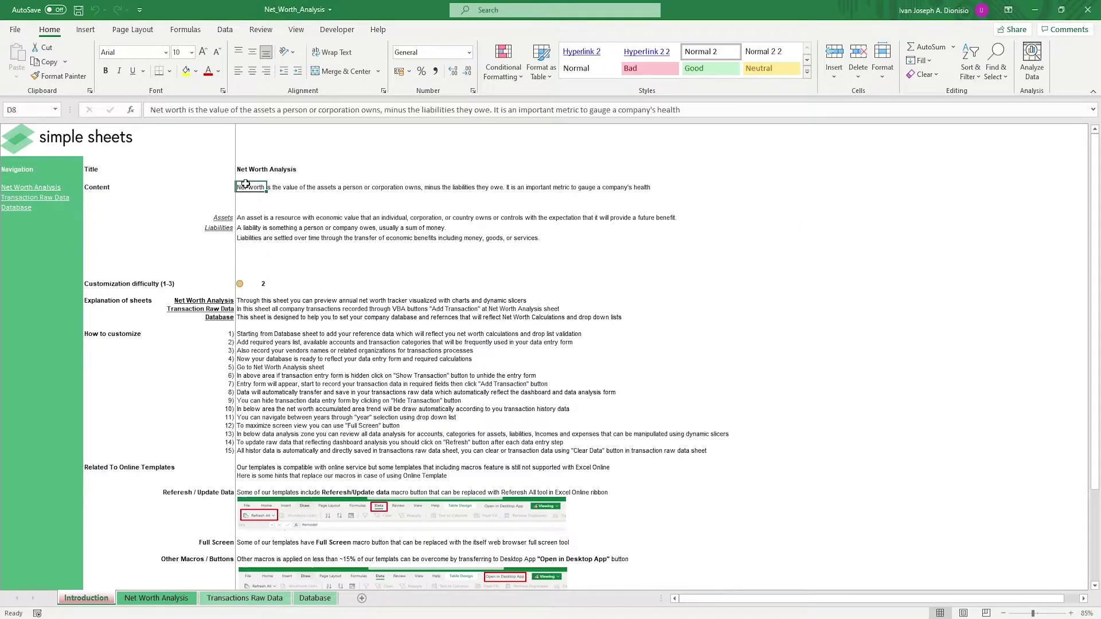
click(259, 285)
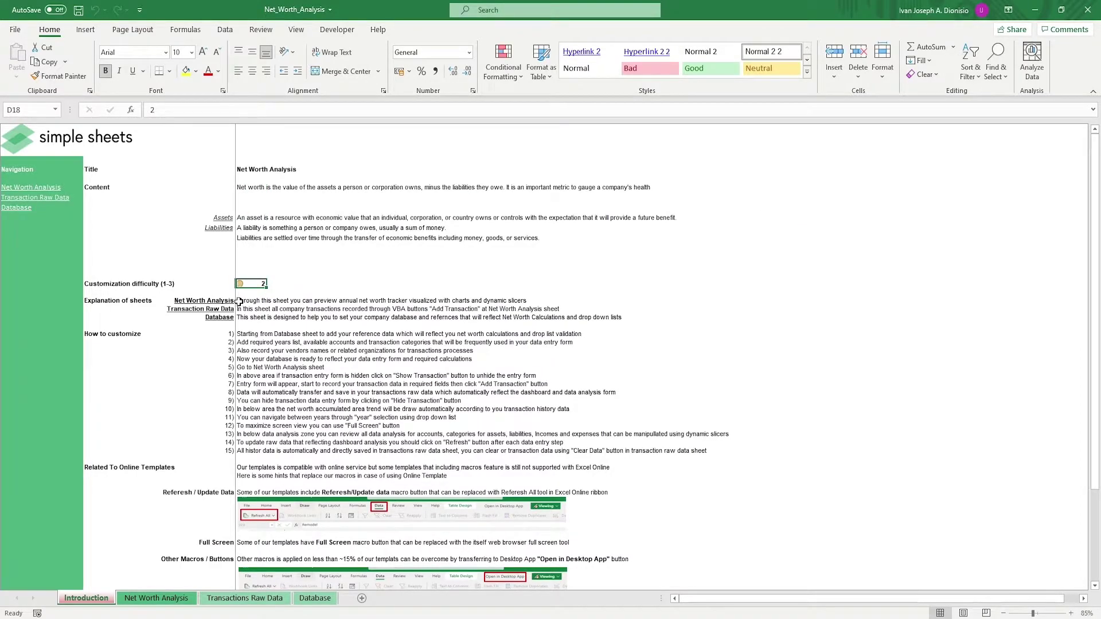
drag(228, 301, 254, 452)
click(604, 383)
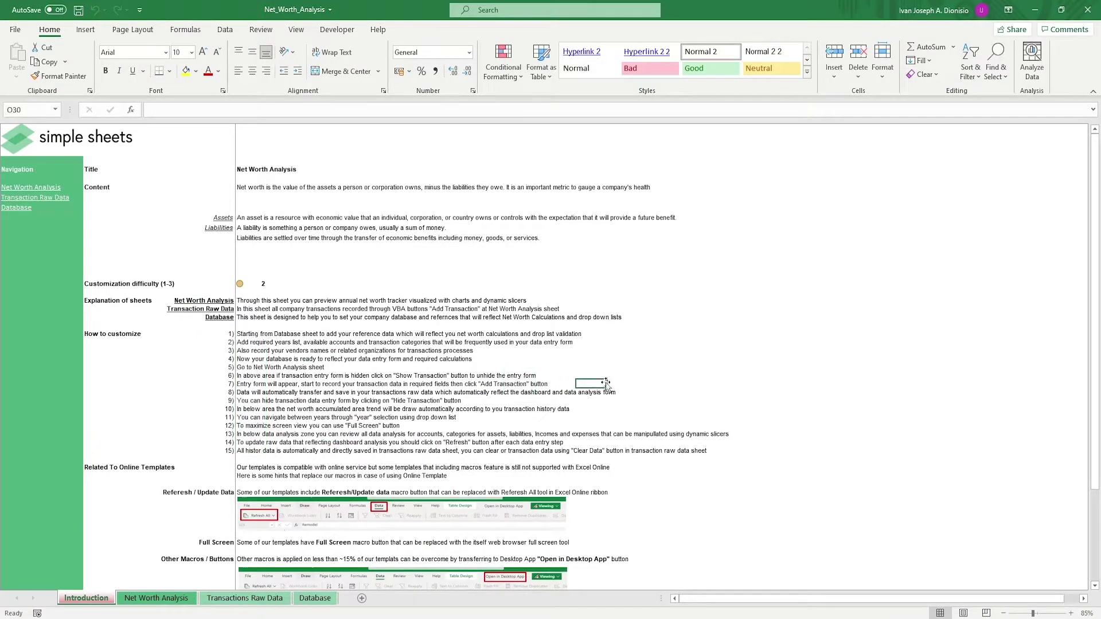
scroll(609, 376, down, 9)
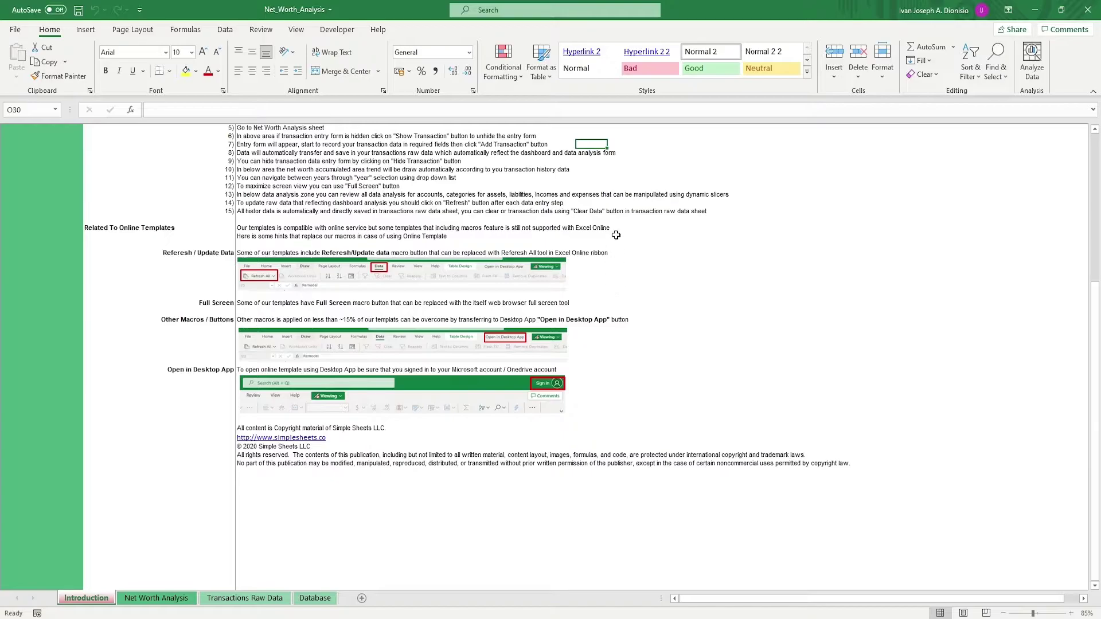
On the Database sheet, highlight the years 2019–2021, accounts with types, categories with types, and vendor names
click(315, 598)
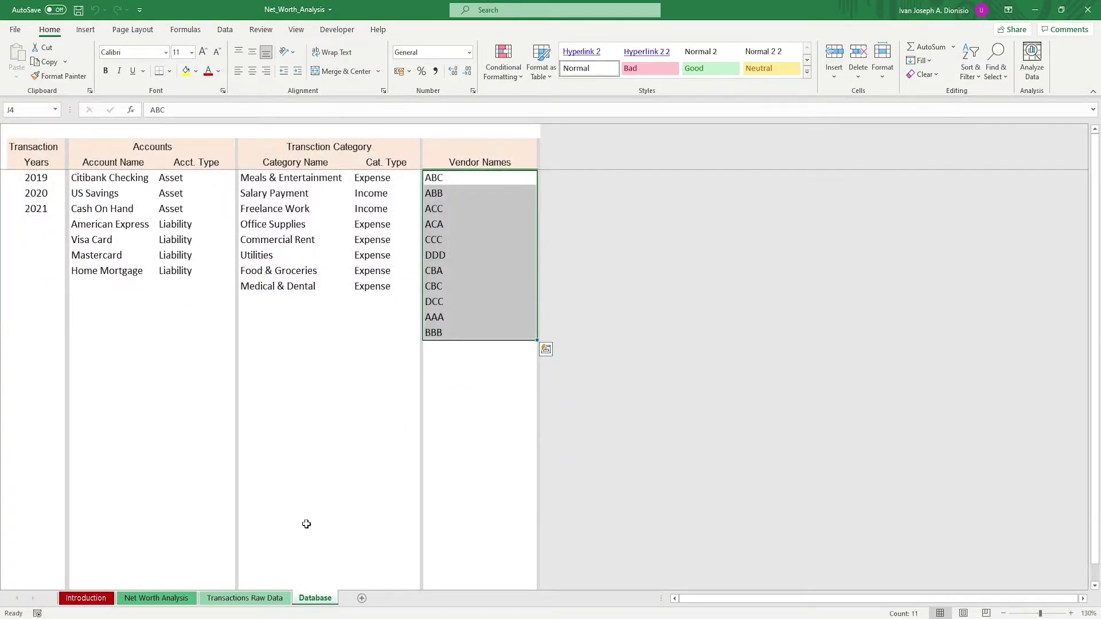
click(228, 450)
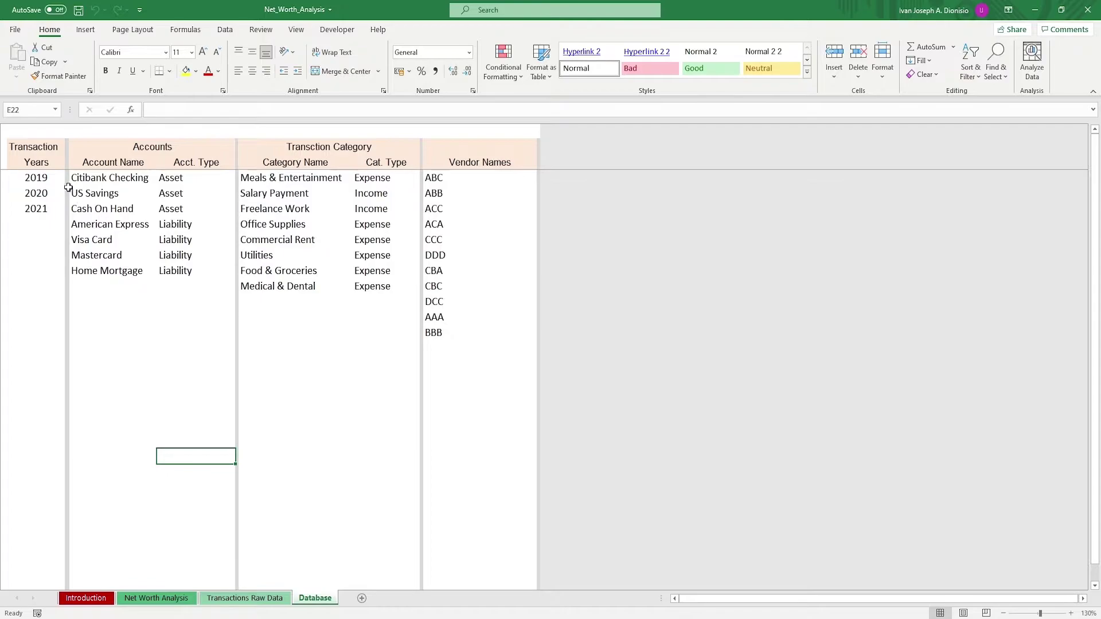
drag(46, 180, 35, 210)
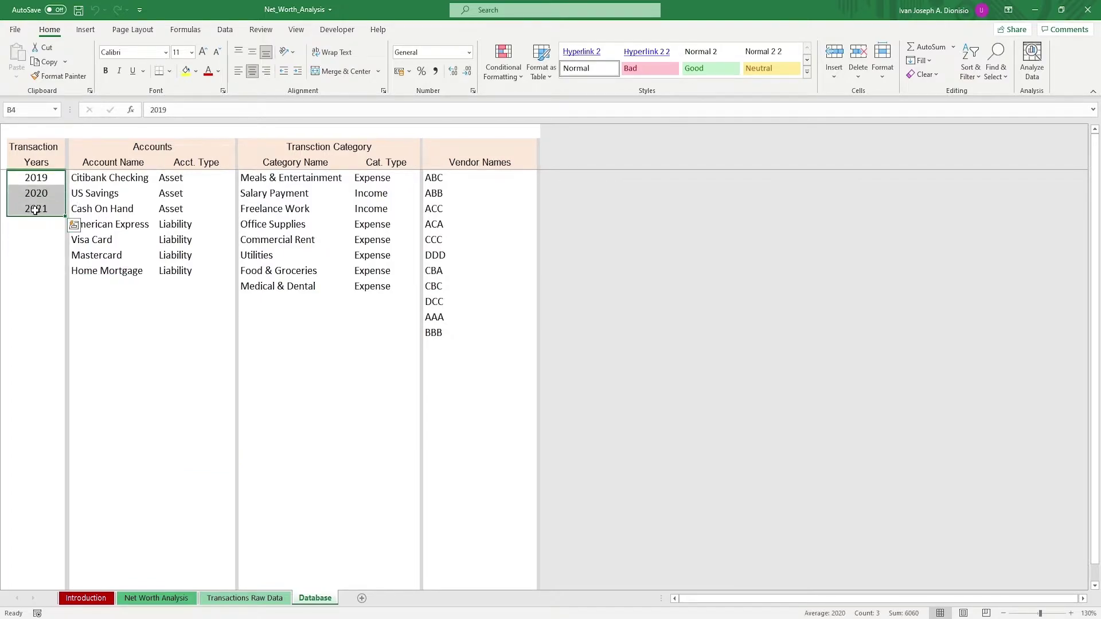
drag(108, 179, 172, 270)
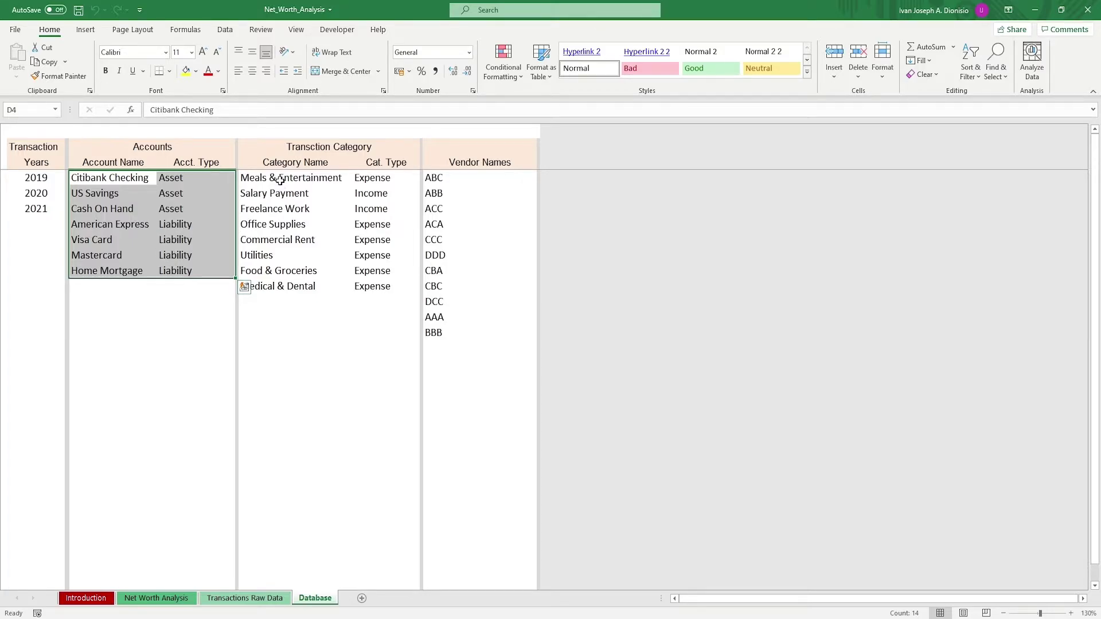
drag(281, 180, 393, 290)
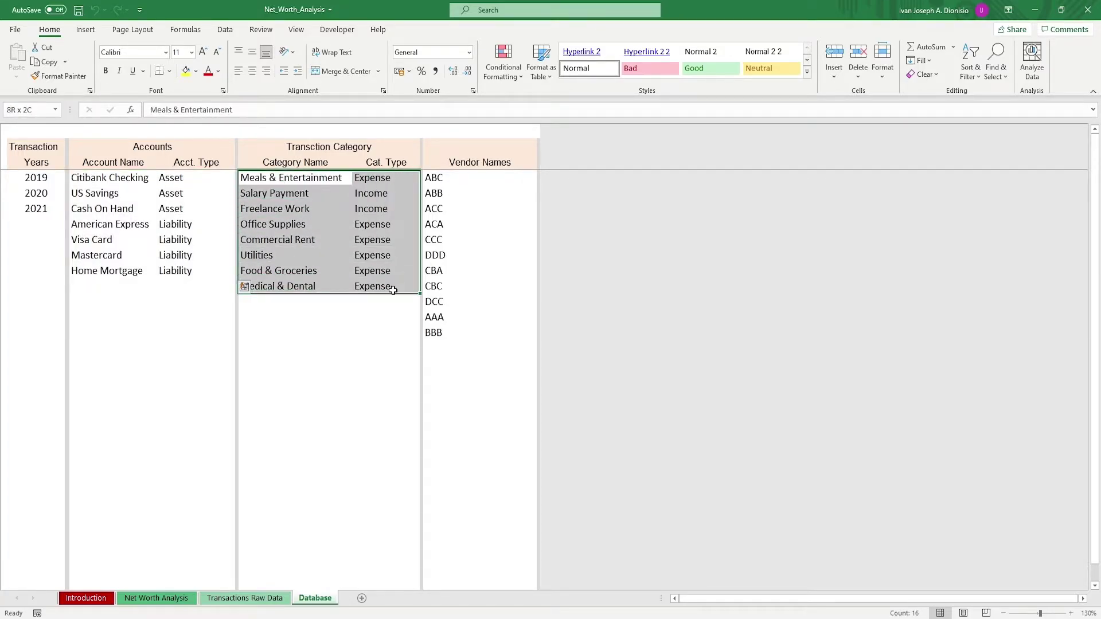
click(369, 313)
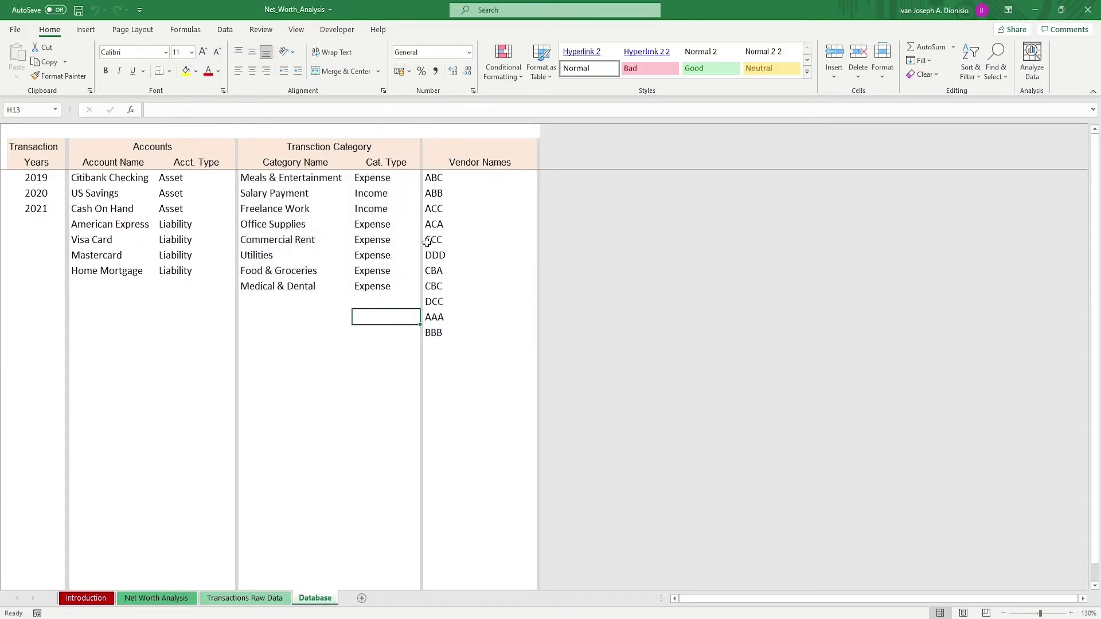
drag(443, 179, 442, 332)
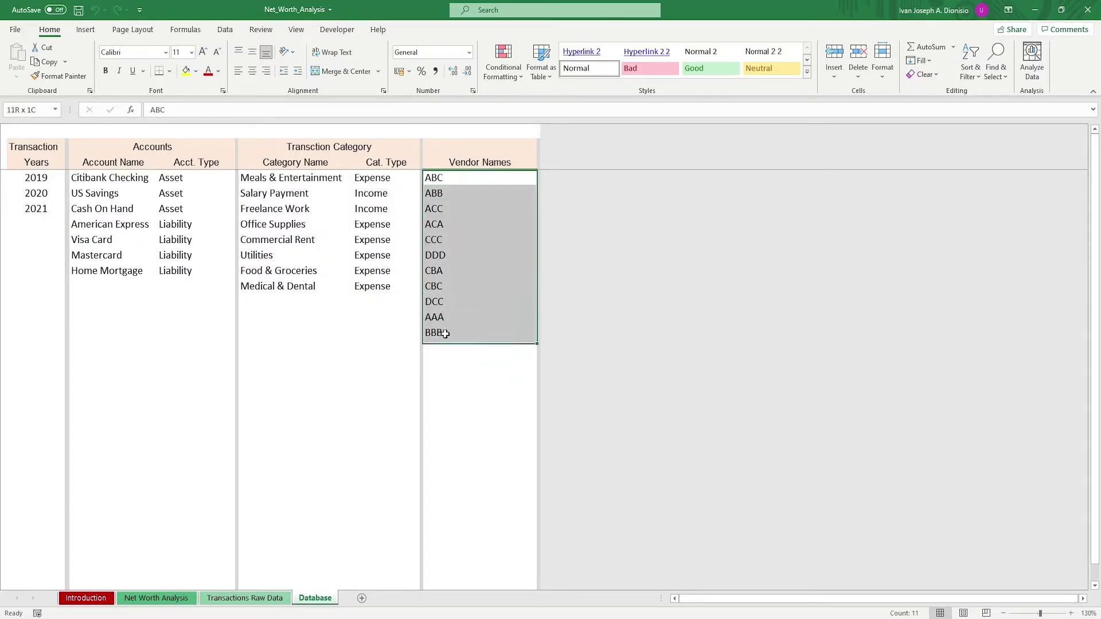
click(382, 362)
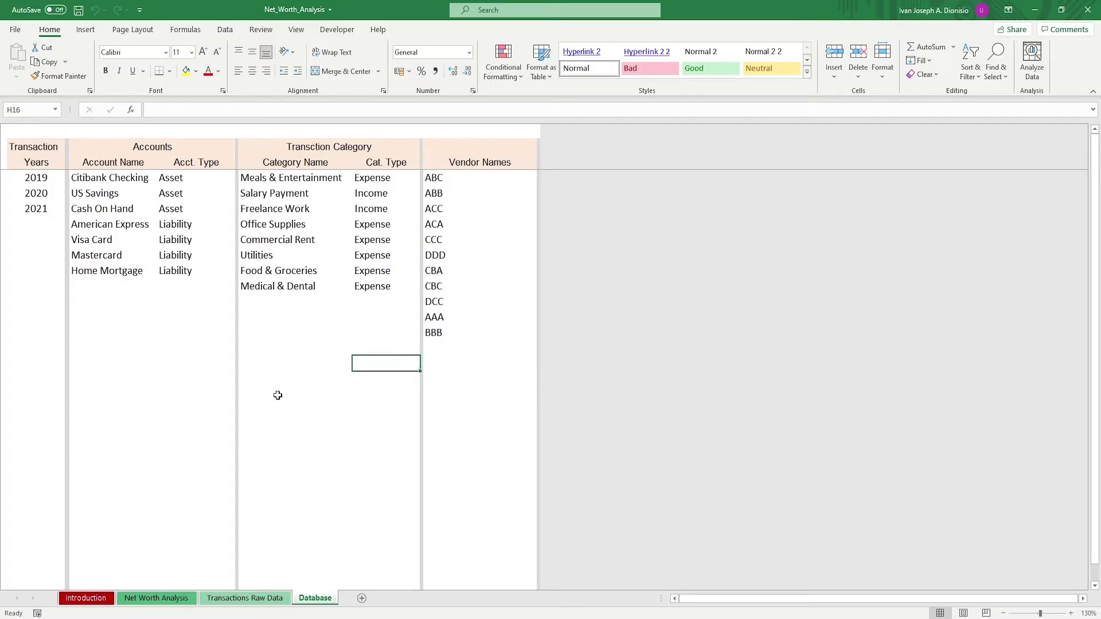
Switch to the Net Worth Analysis dashboard and highlight the Accounts and Categories summary headers
click(180, 598)
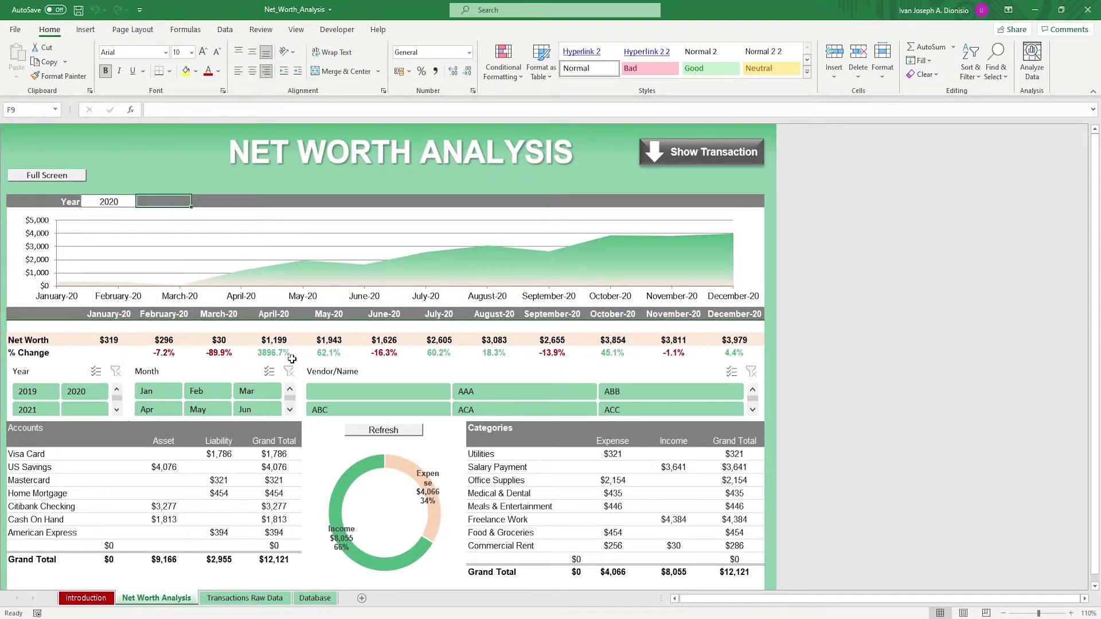
scroll(196, 390, down, 1)
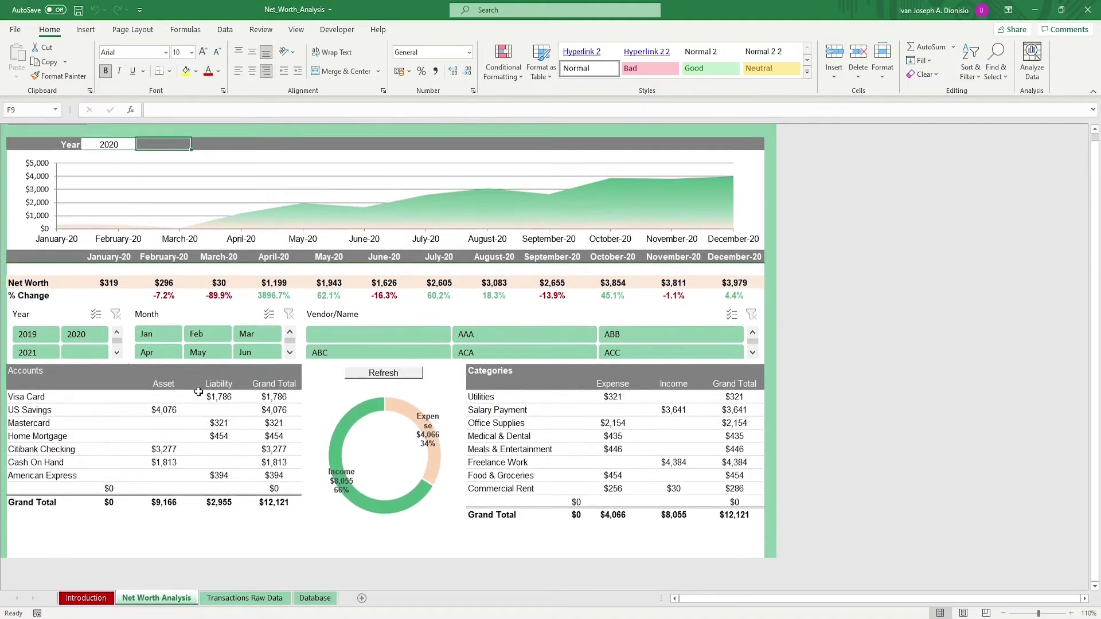
click(39, 375)
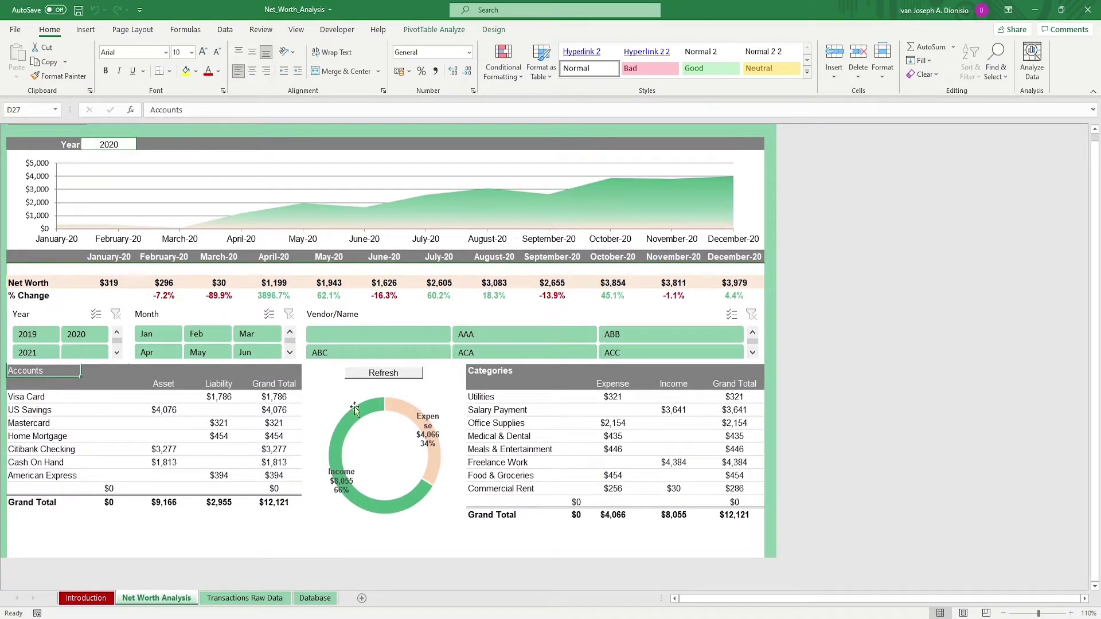
click(520, 375)
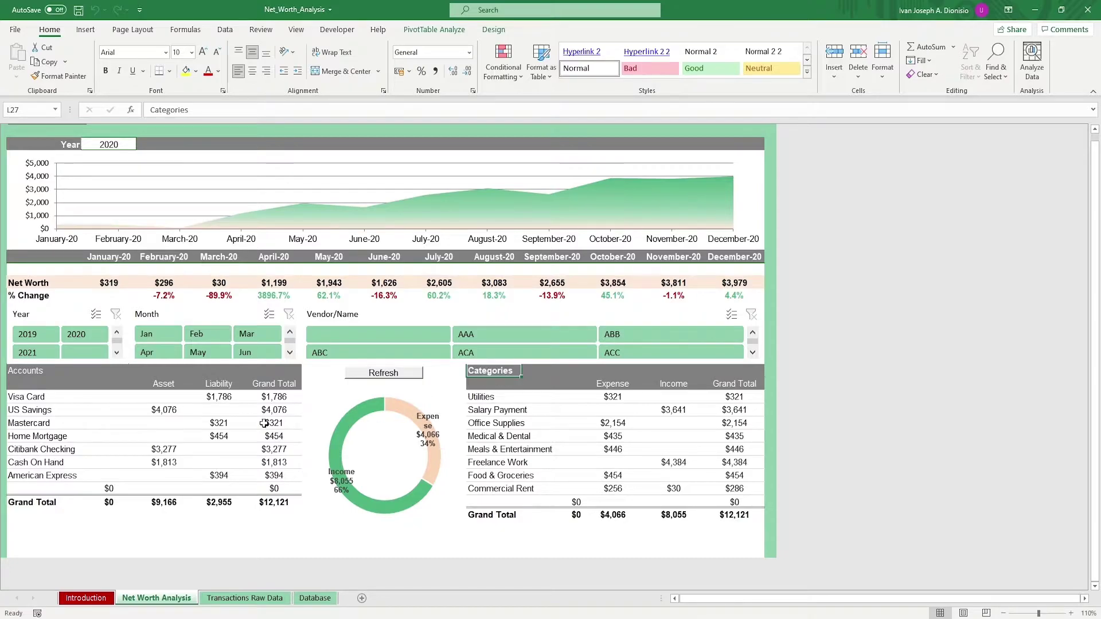
Highlight the account names with asset, liability and total values, and category names with expense and income amounts
drag(26, 398, 32, 476)
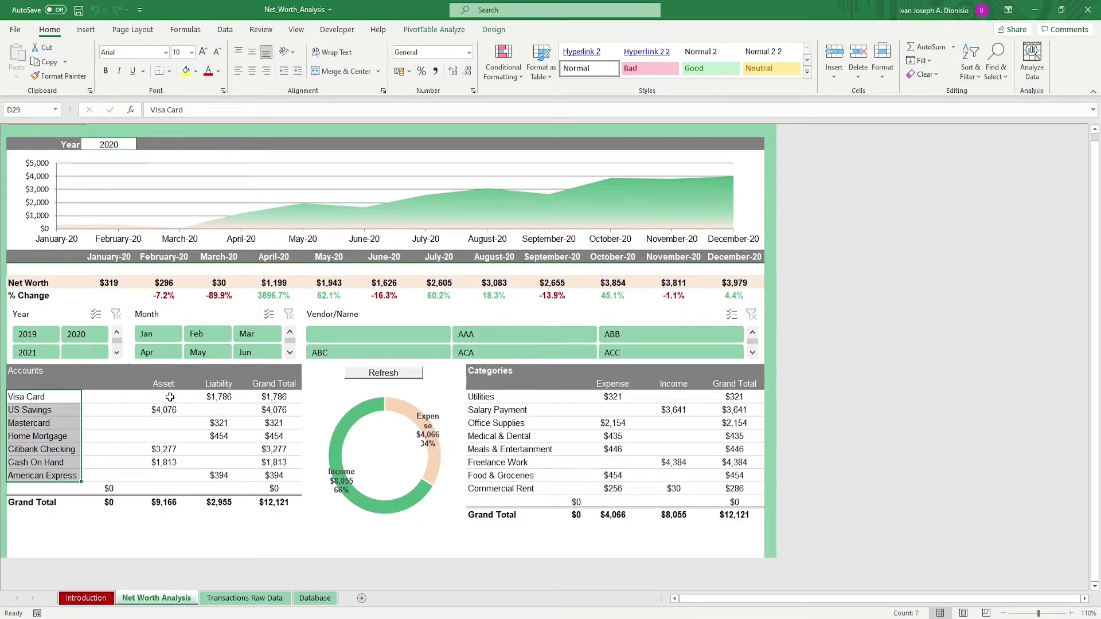
drag(172, 397, 271, 475)
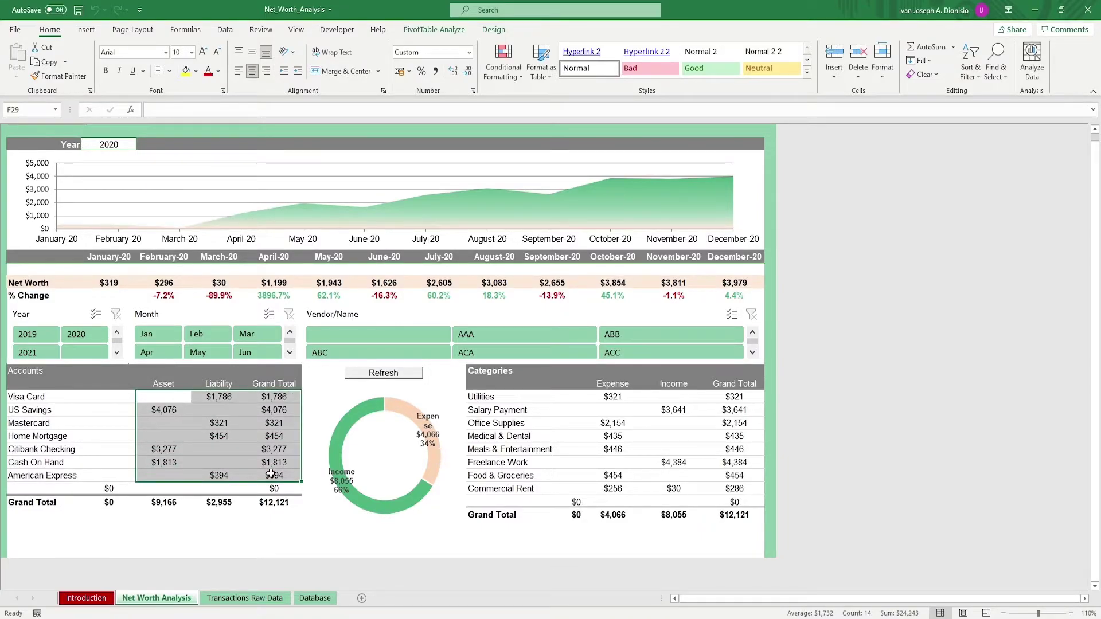
drag(504, 399, 496, 489)
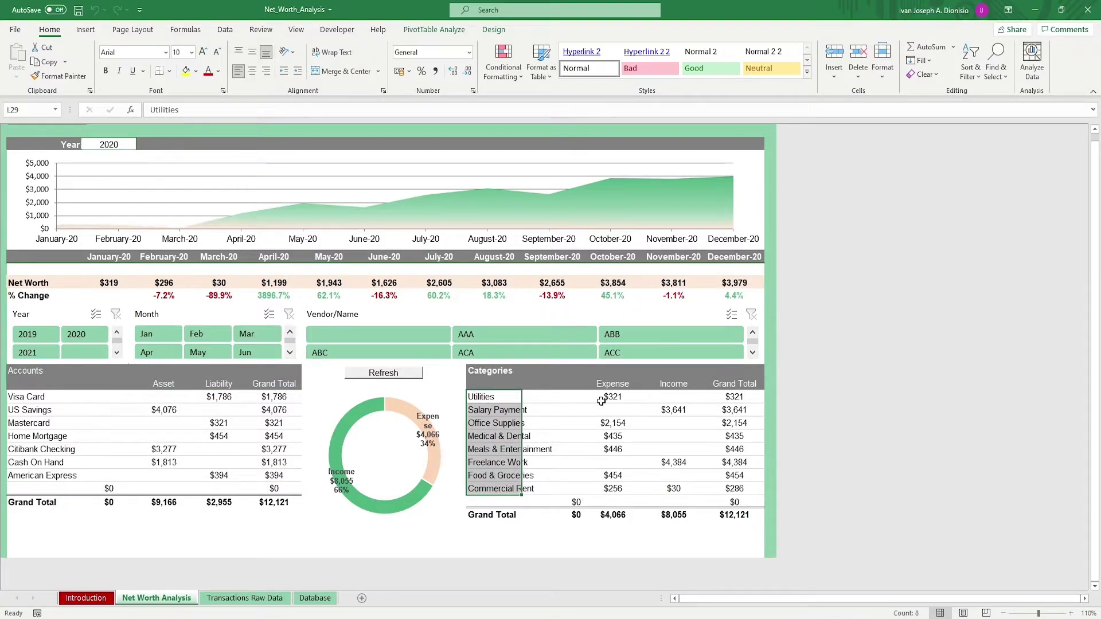
drag(614, 397, 661, 491)
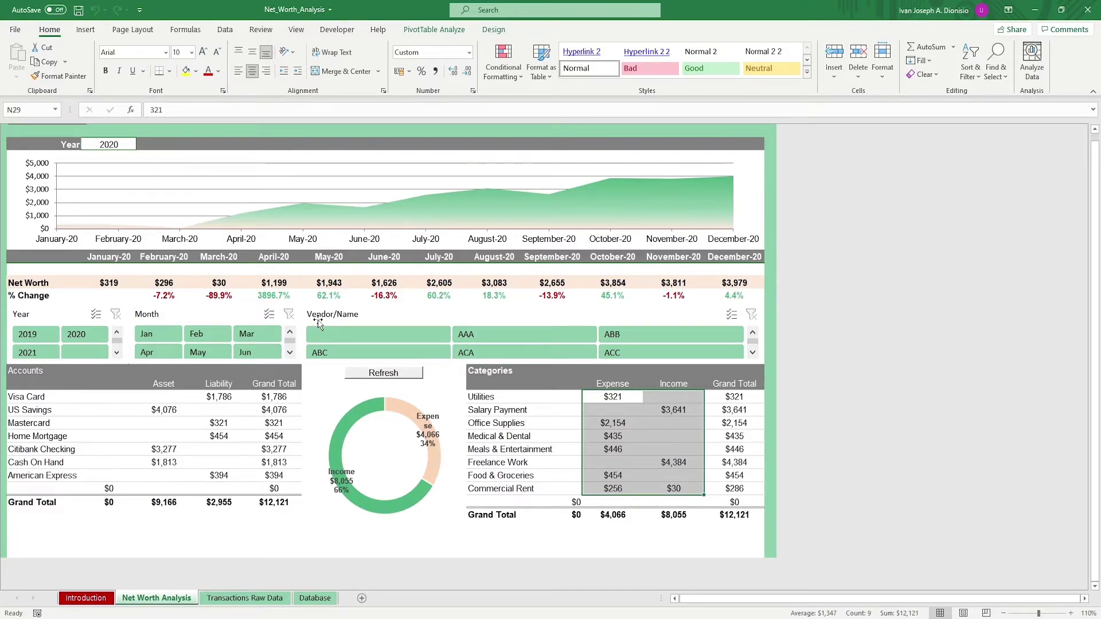
scroll(319, 324, up, 1)
Add a transaction via the form: vendor ACC, Visa Card, 14/07/2021, $500, Salary Payment
click(705, 161)
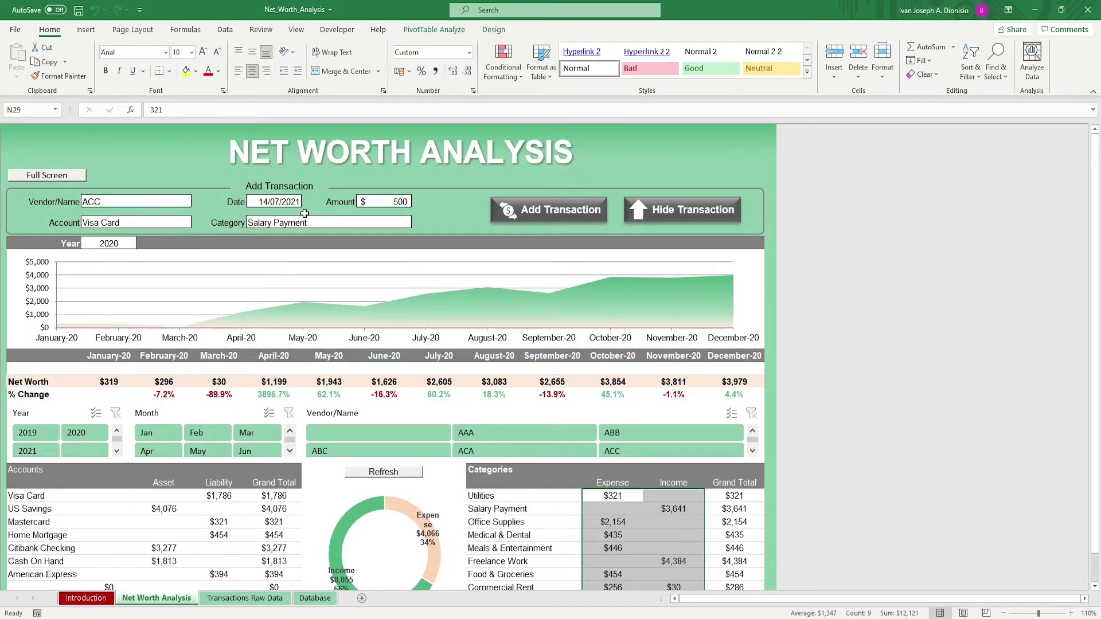
click(160, 202)
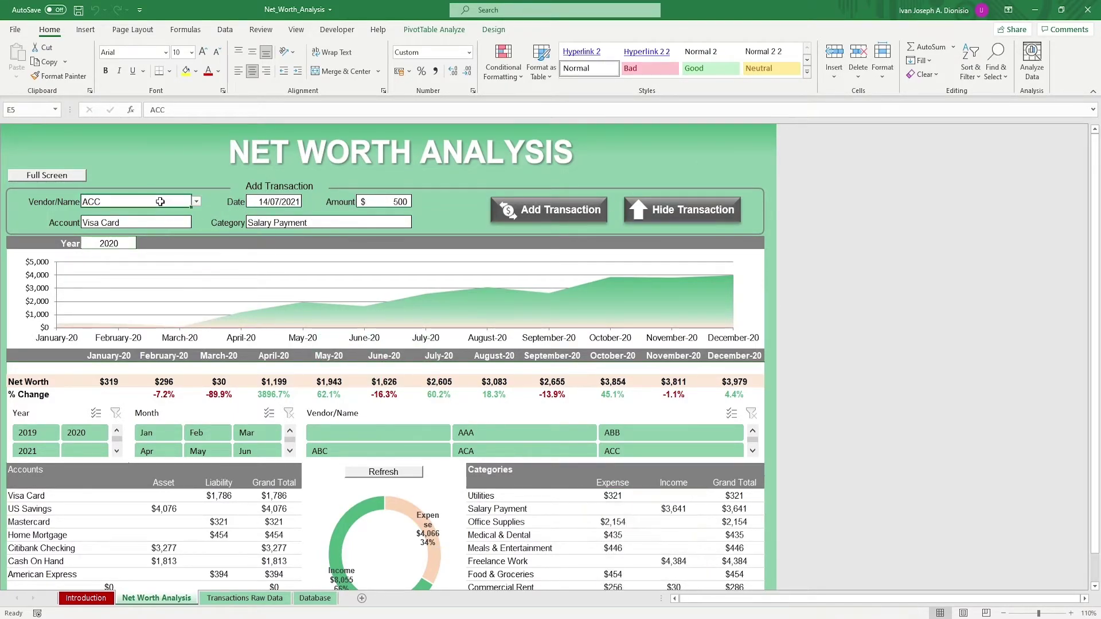
click(196, 201)
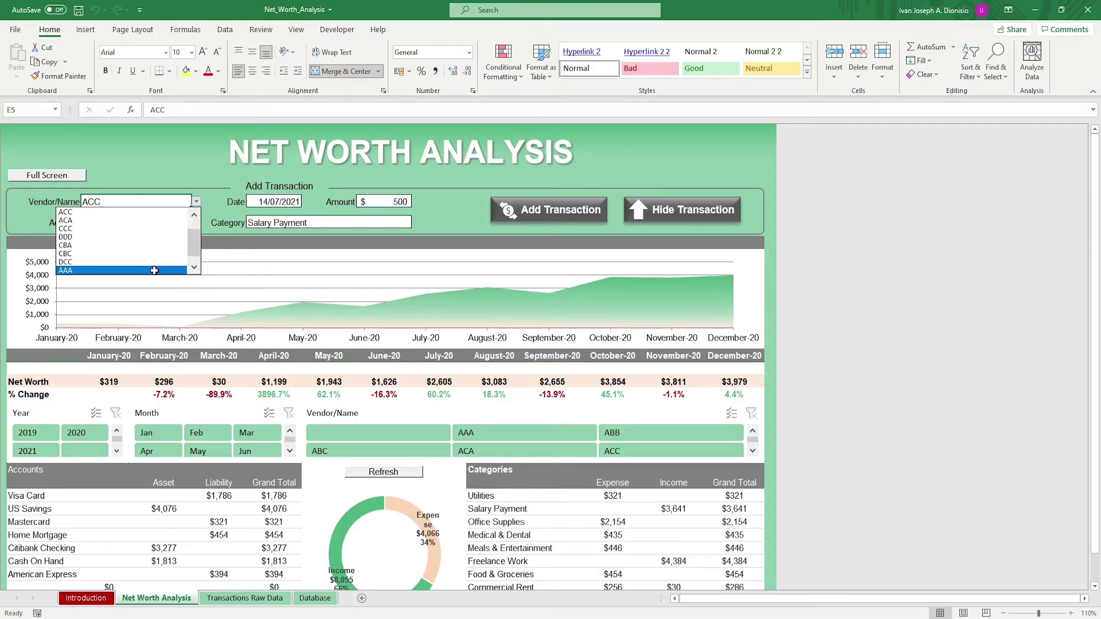
click(196, 202)
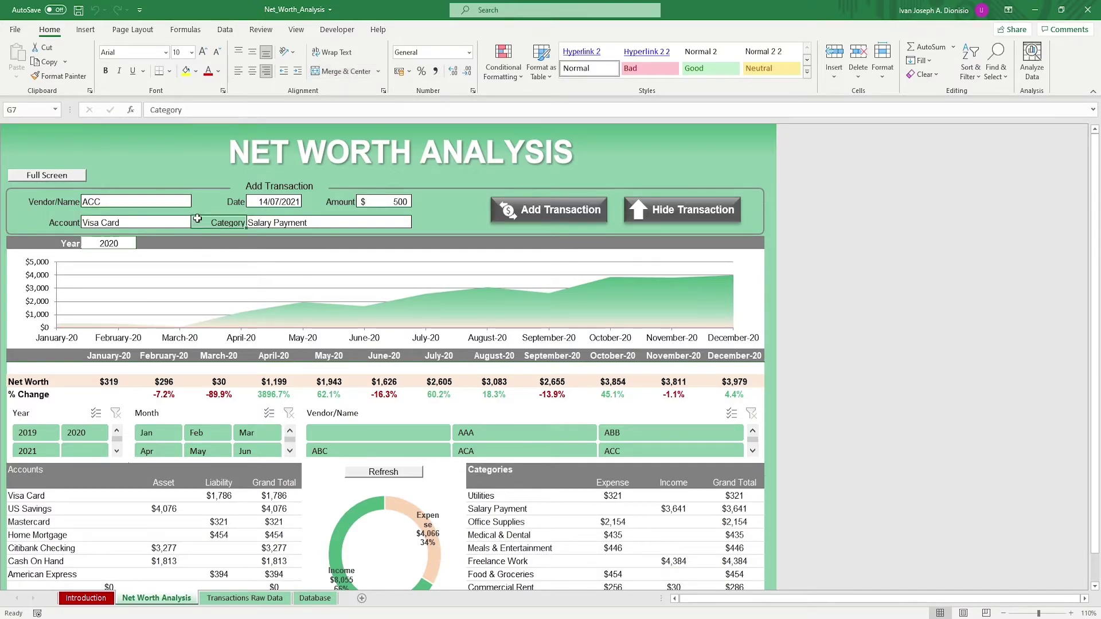
click(289, 222)
click(417, 222)
click(417, 222)
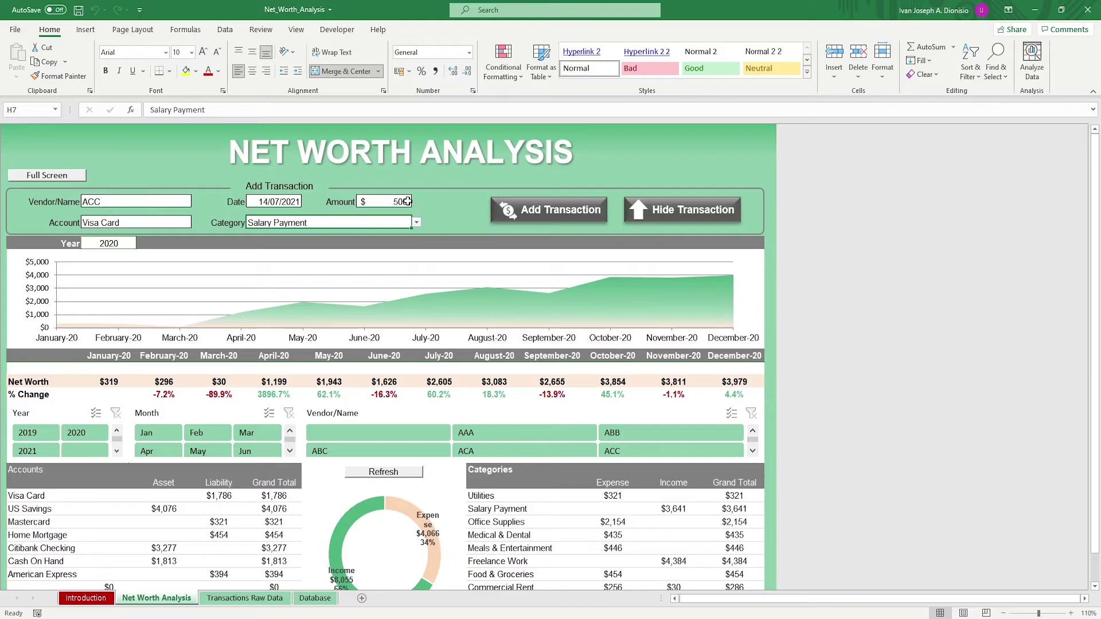
click(591, 215)
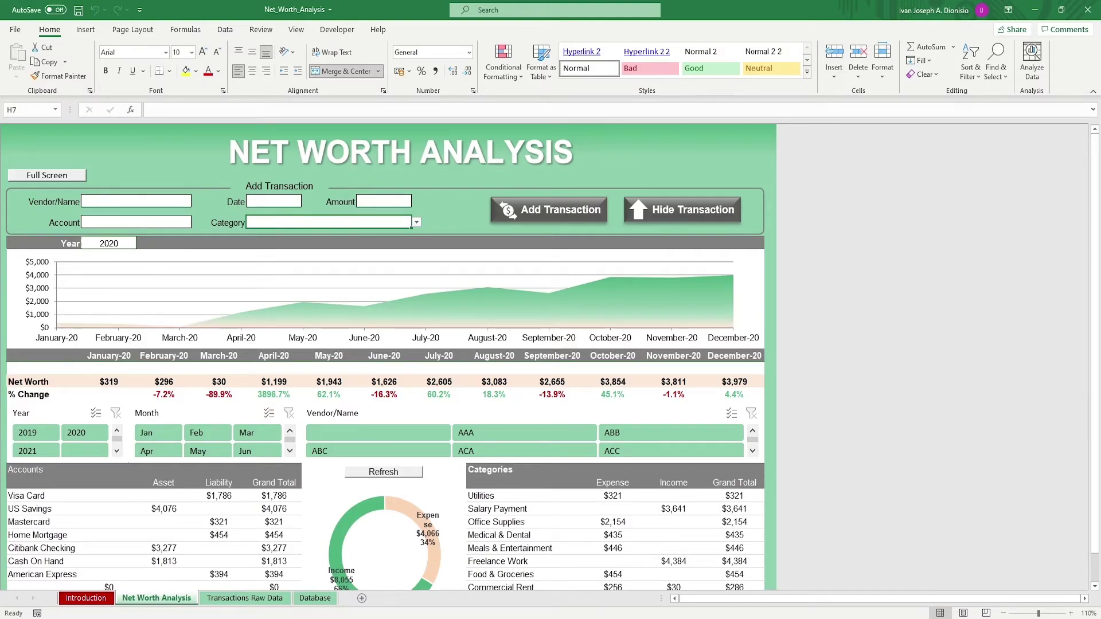
Verify the new 14/07/2021 entry in Transactions Raw Data, then return to the dashboard
key(ctrl+Page_Down)
scroll(331, 497, down, 8)
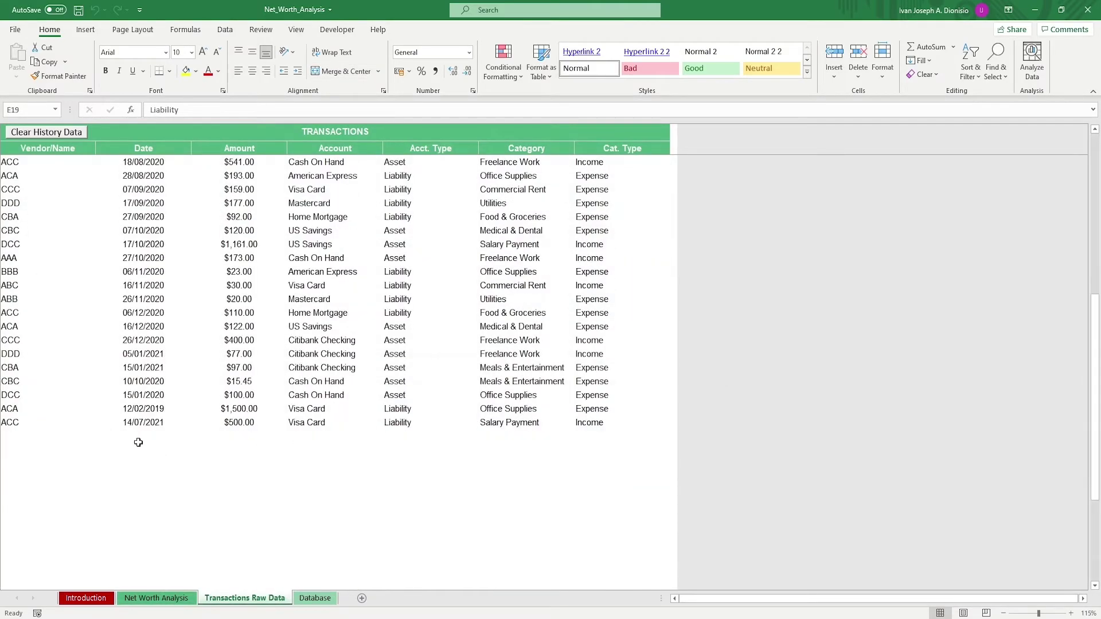
click(162, 428)
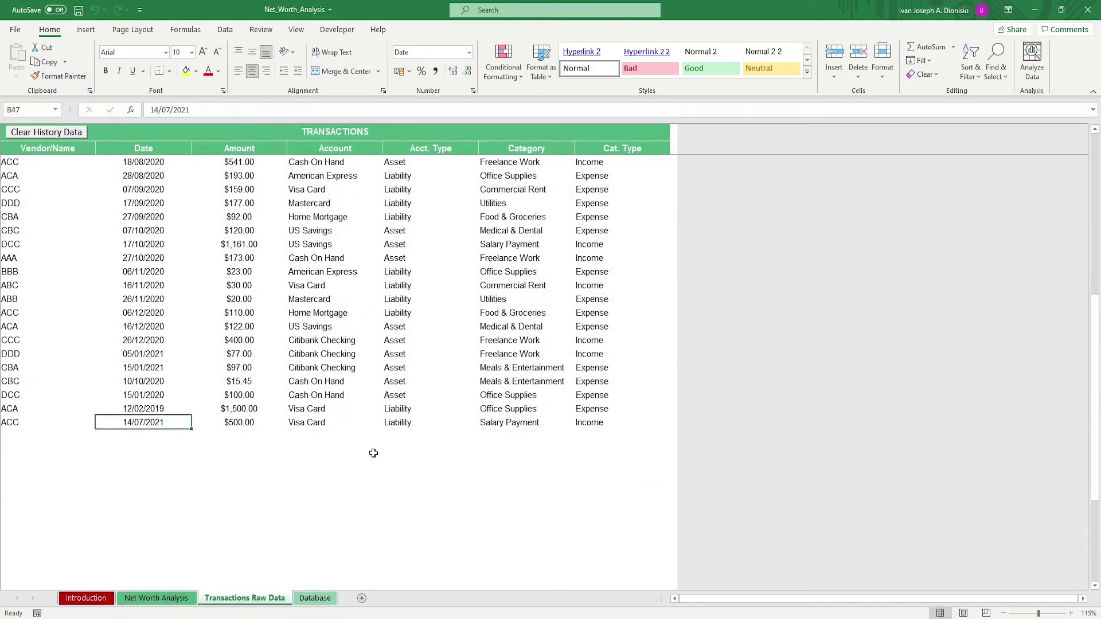
scroll(467, 463, up, 2)
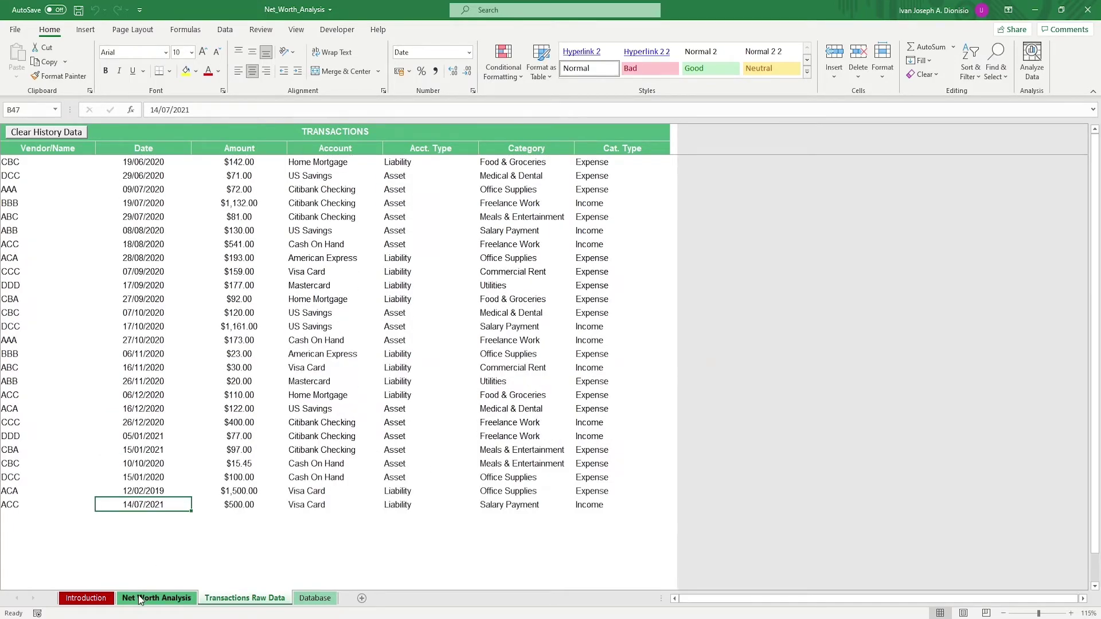
click(156, 598)
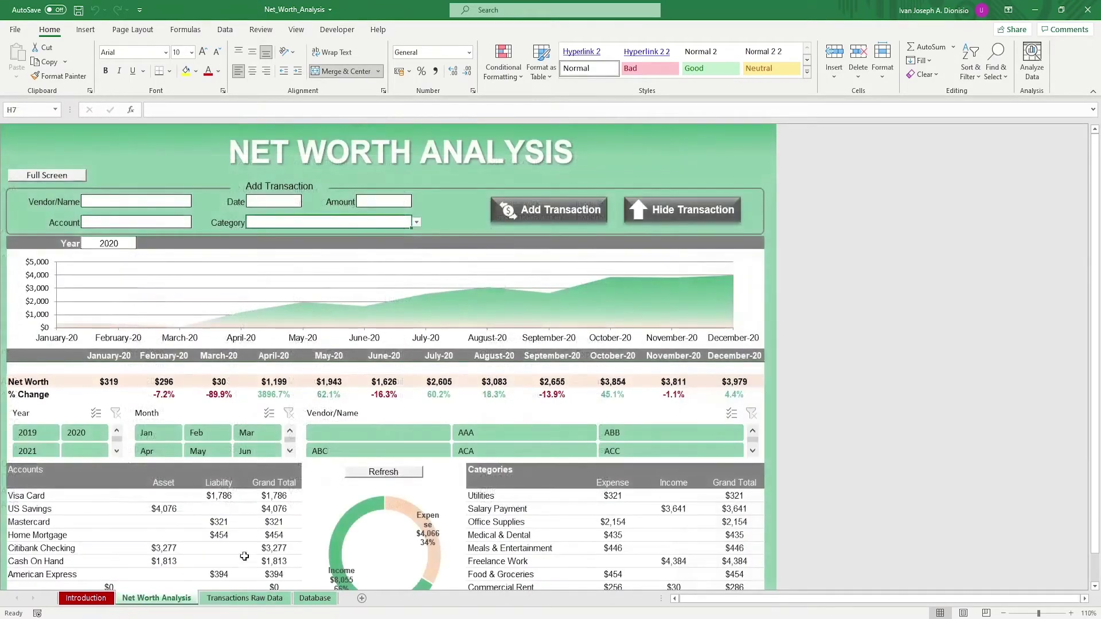
Refresh the dashboard pivots so Visa Card shows $2,286, Salary Payment $4,141, grand total $12,621
click(402, 476)
scroll(471, 465, down, 1)
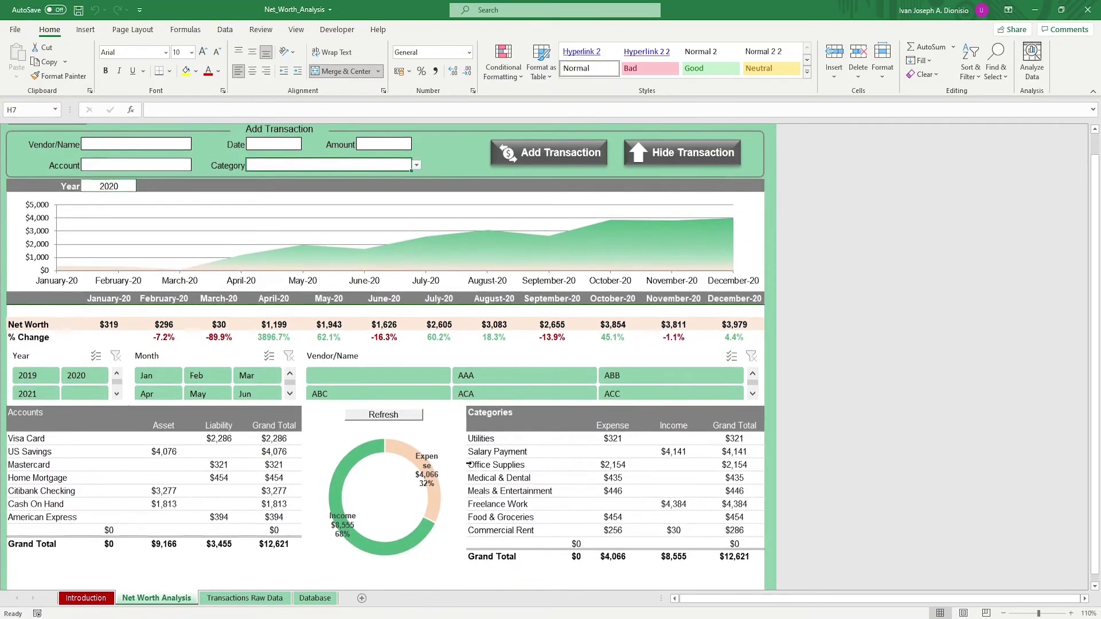